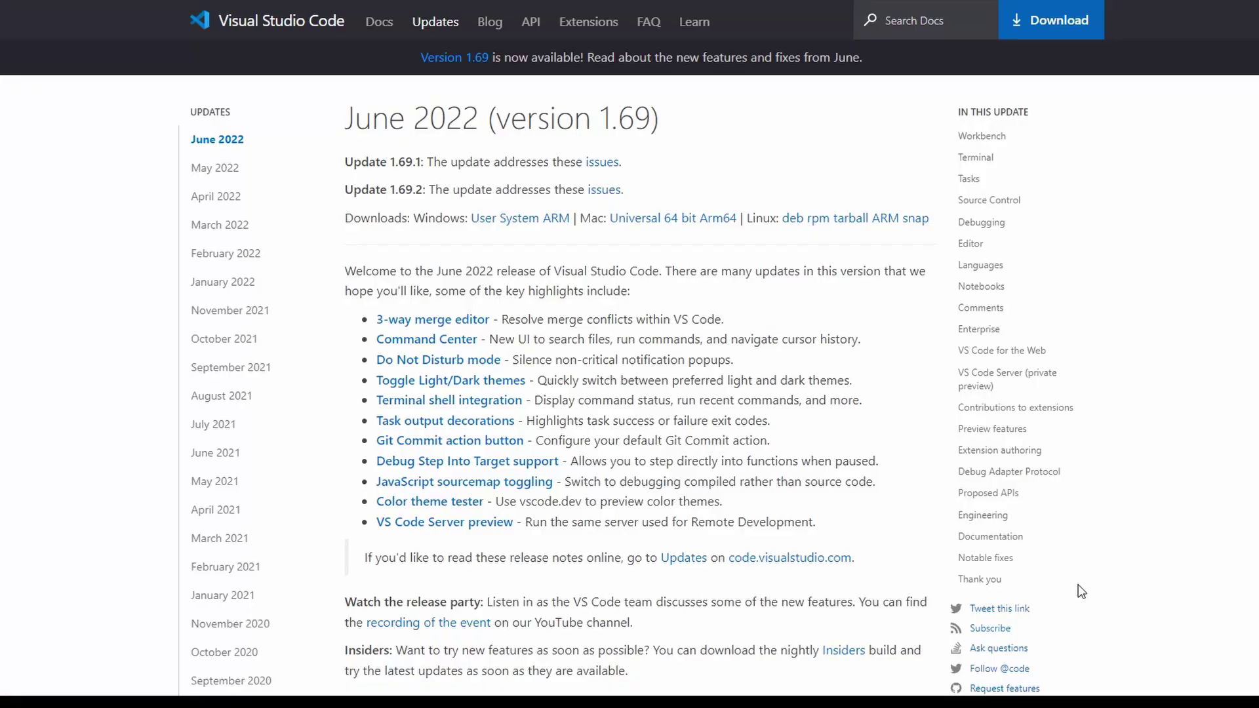
Jump to the 'Thank you' section of the June 2022 (1.69) release notes.
left_click(998, 586)
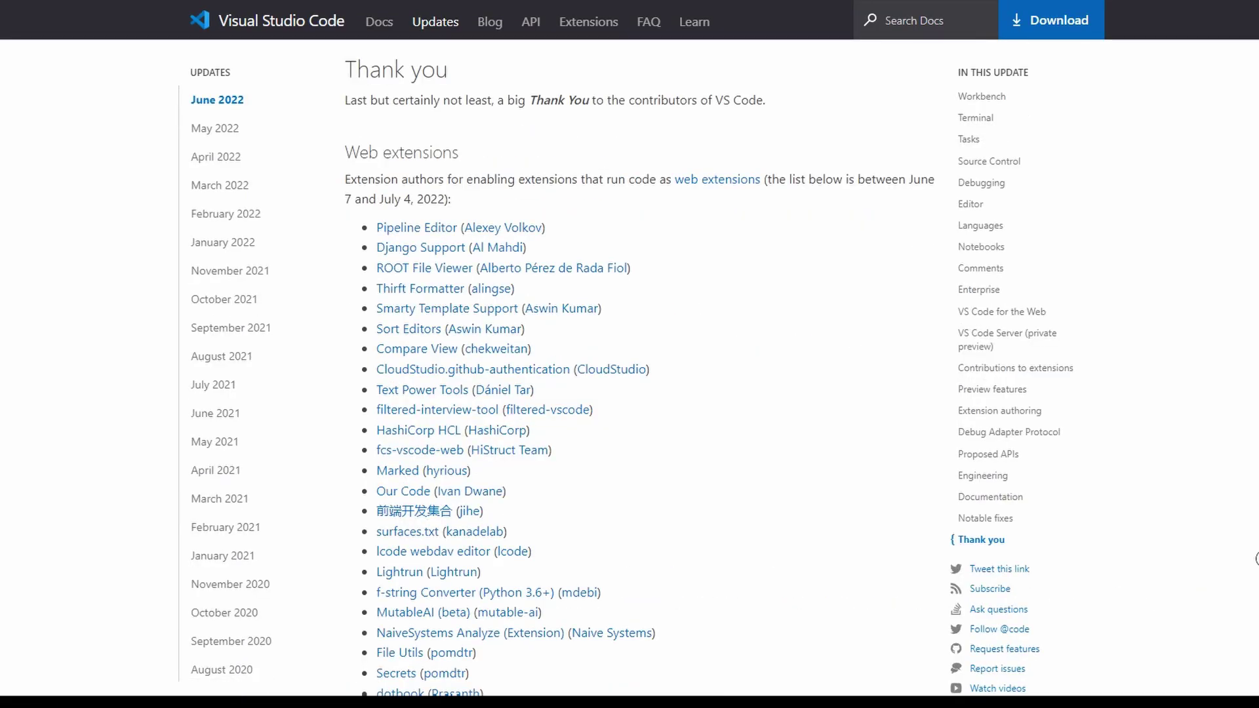